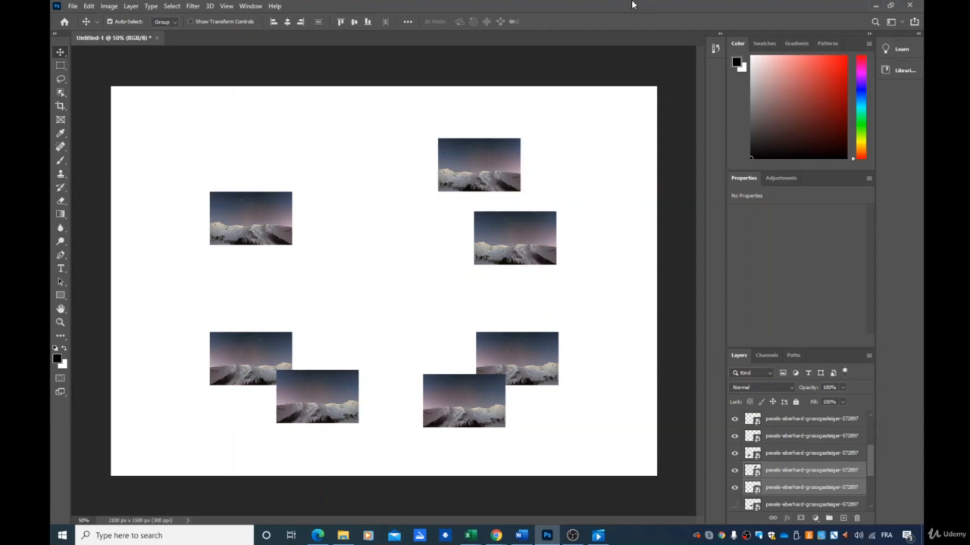
Unlink the first three visible photo layers below Layer 1 and select the fourth photo layer on its own.
scroll(812, 472, "up", 1)
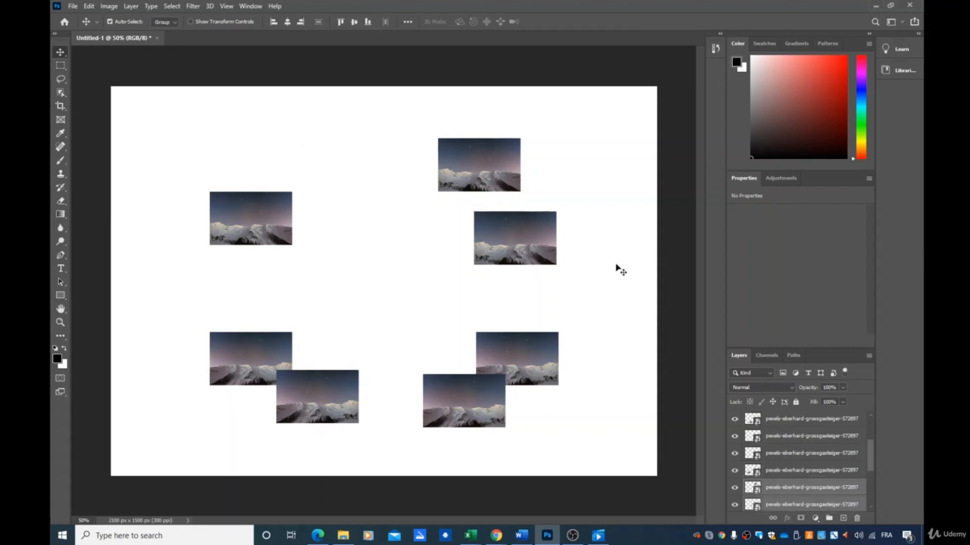
scroll(798, 455, "up", 2)
scroll(799, 455, "down", 1)
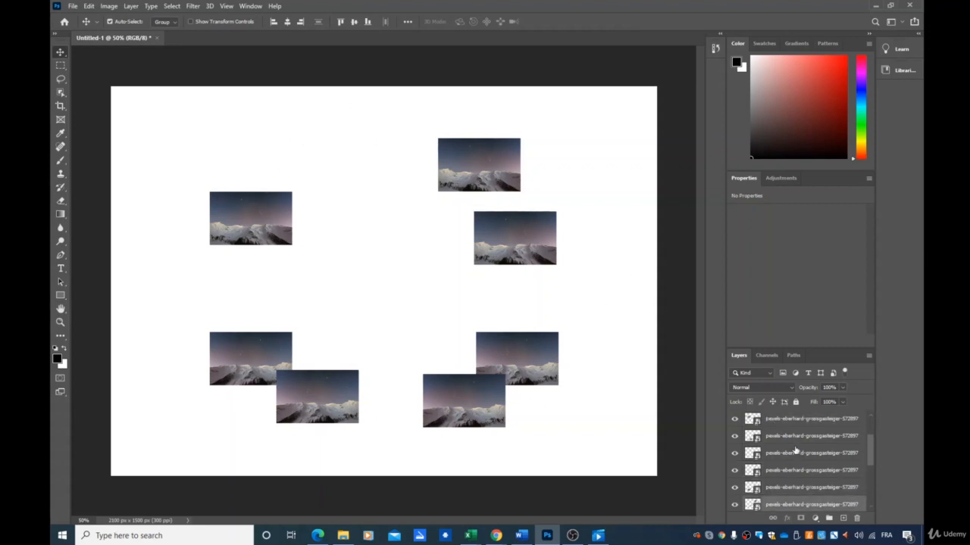
scroll(795, 449, "up", 1)
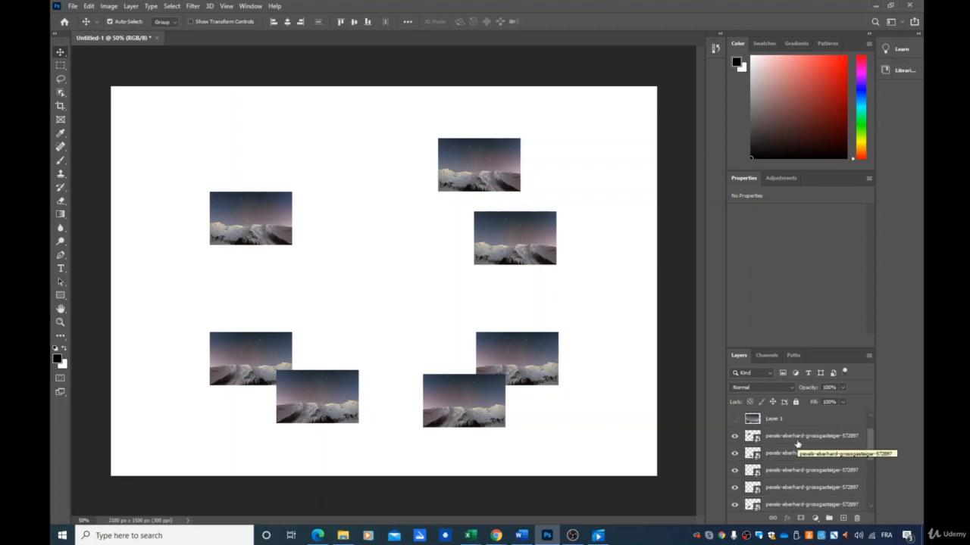
left_click(797, 443)
left_click(788, 455, "shift")
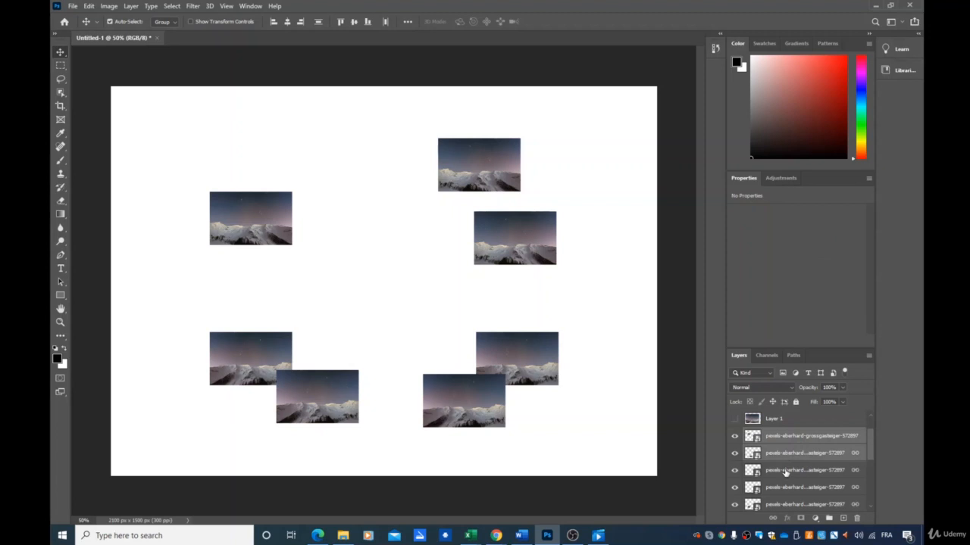
left_click(785, 472, "shift")
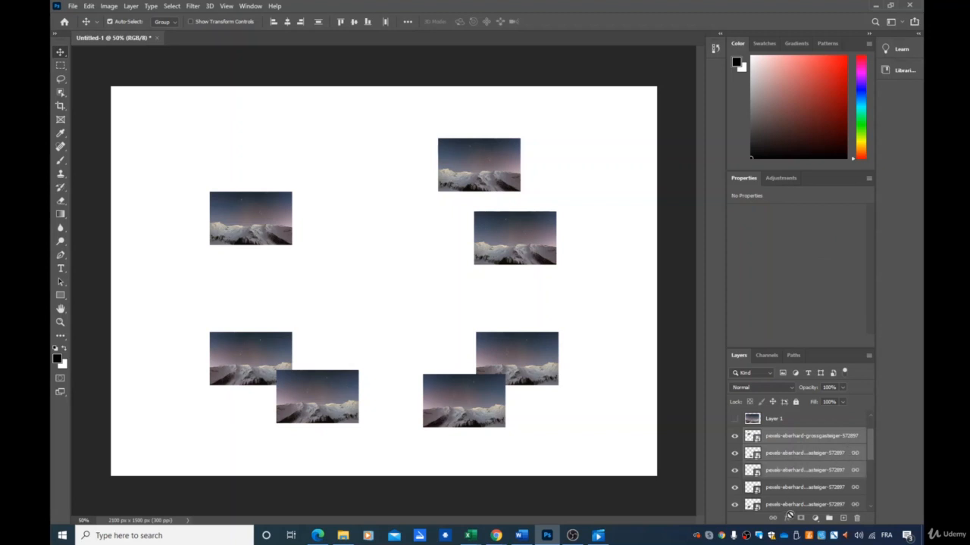
left_click(773, 518)
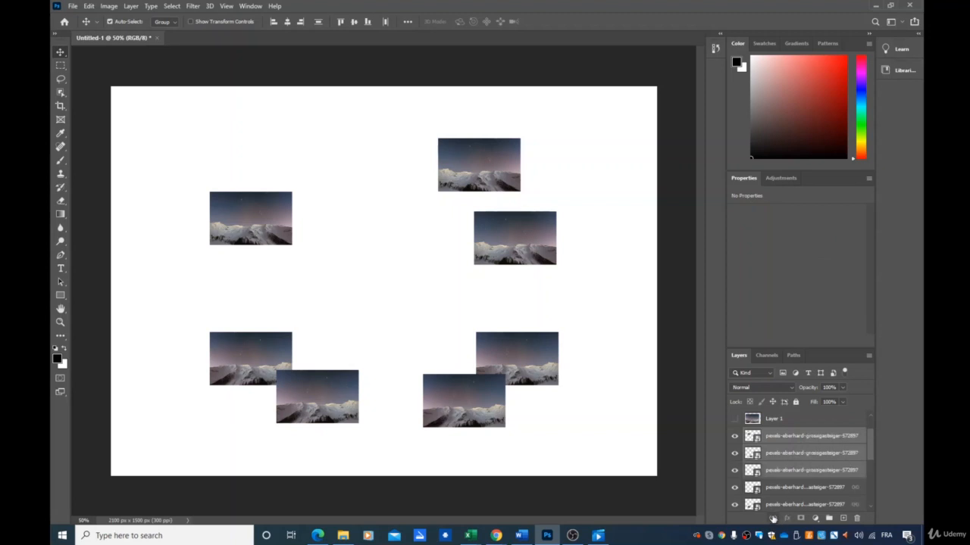
left_click(804, 488)
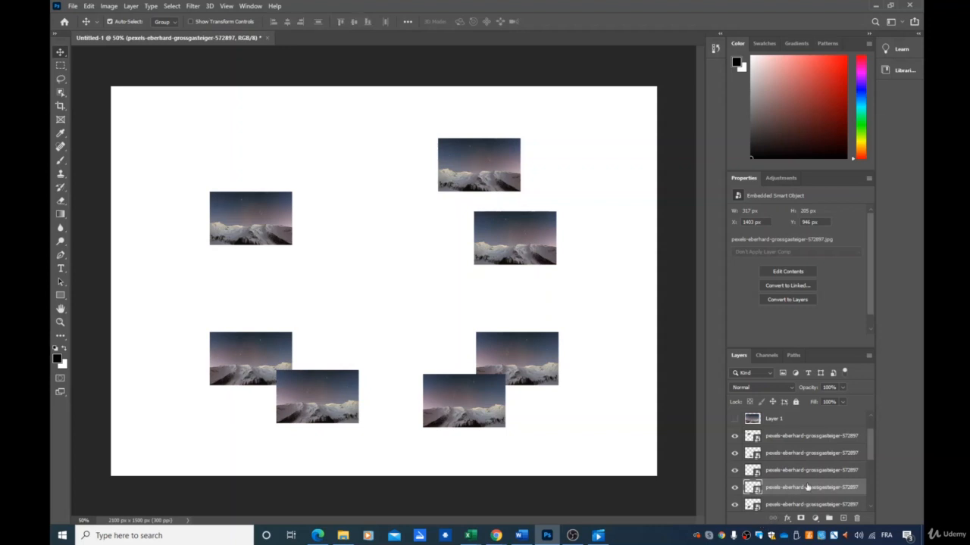
Group the first three visible photo layers below Layer 1 into a new group named Group 1.
scroll(811, 472, "down", 5)
scroll(810, 472, "up", 3)
scroll(809, 468, "down", 1)
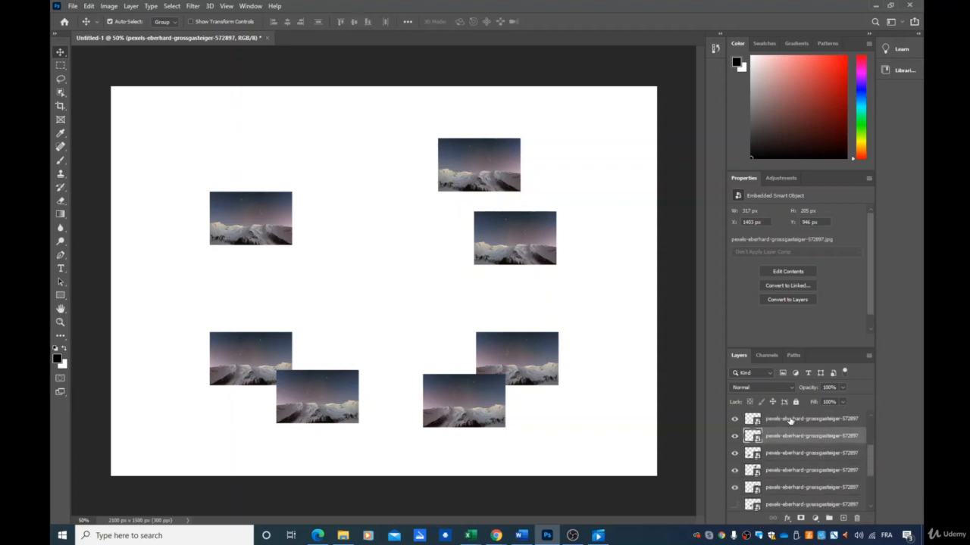
scroll(786, 438, "up", 4)
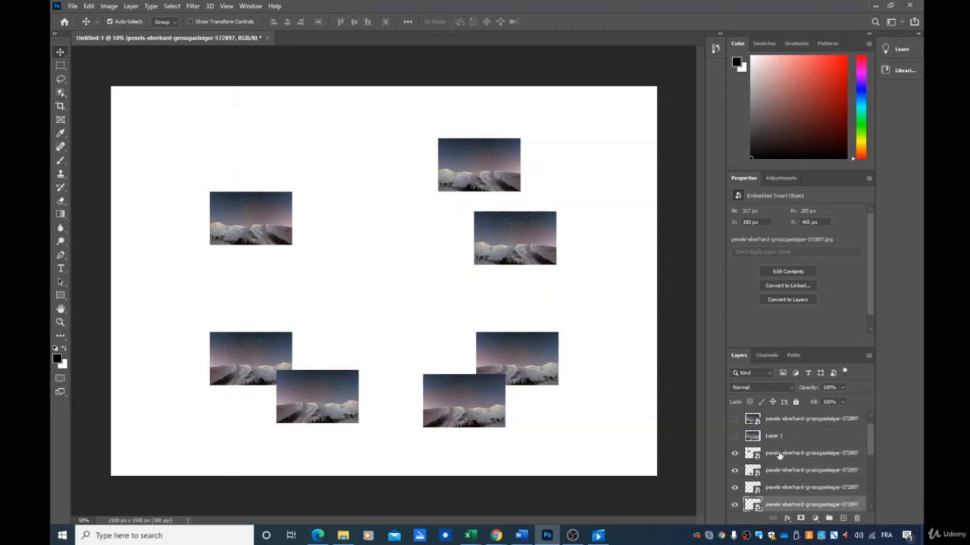
left_click(779, 455)
left_click(777, 472, "shift")
left_click(780, 489, "shift")
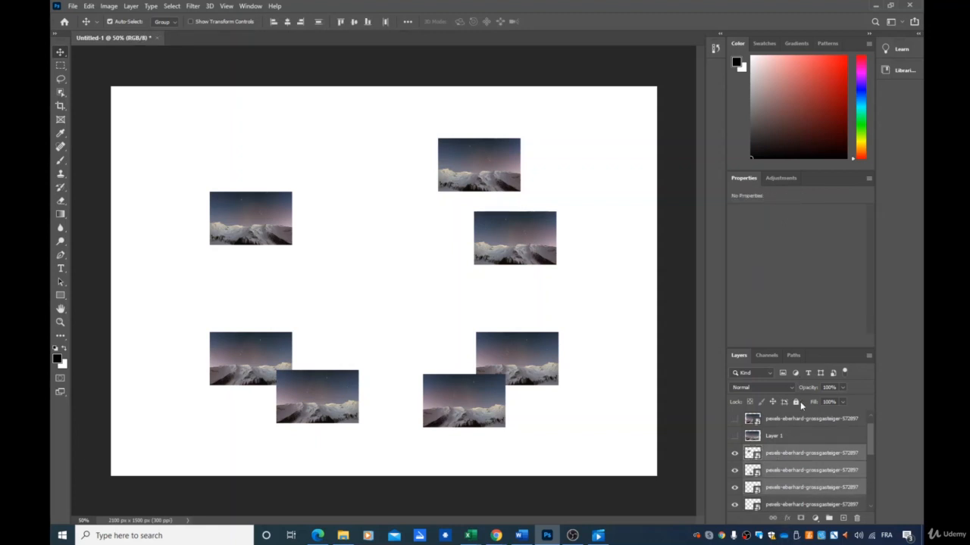
right_click(794, 471)
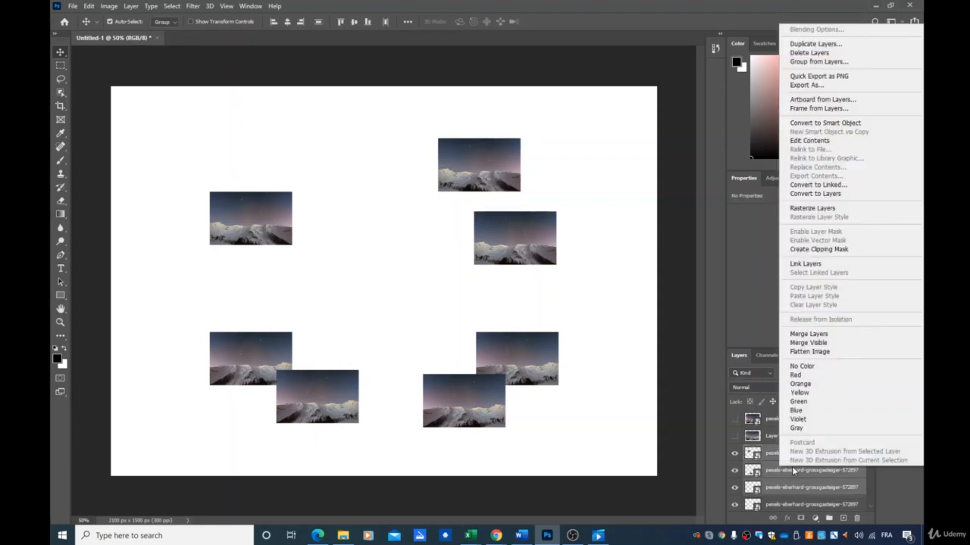
left_click(820, 63)
left_click(568, 162)
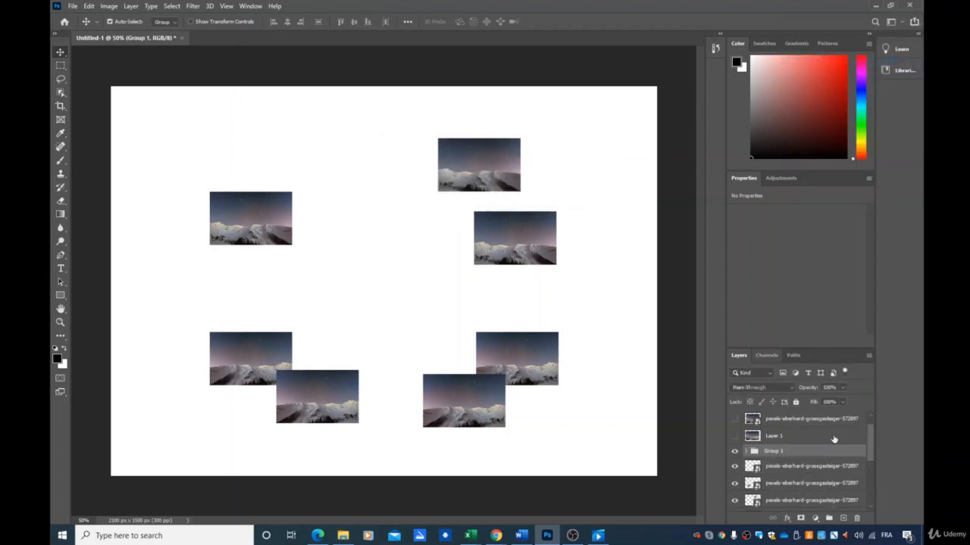
Group the remaining four visible photo layers below Group 1 into a new group named Group 2.
scroll(833, 440, "down", 1)
left_click(784, 451)
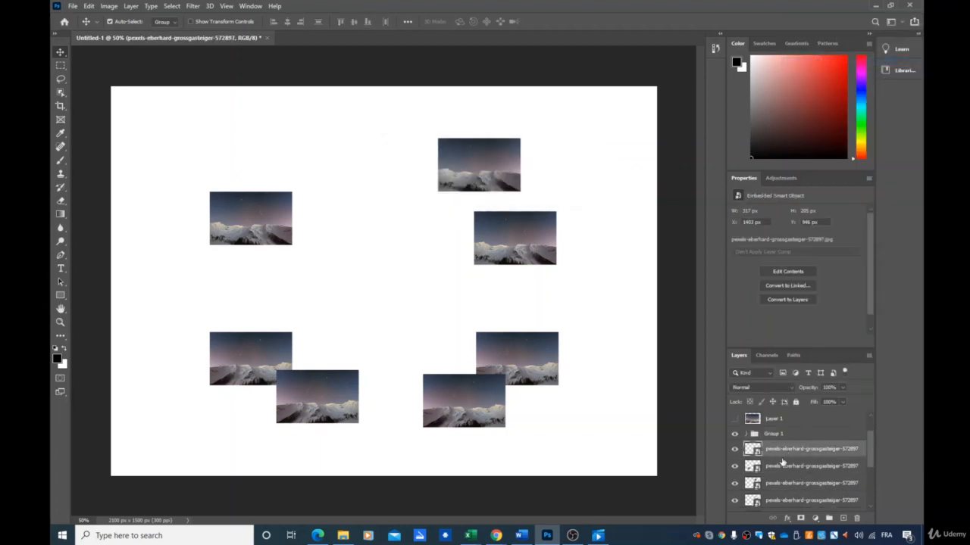
left_click(783, 468, "shift")
left_click(780, 487, "shift")
left_click(778, 502, "shift")
scroll(783, 476, "down", 1)
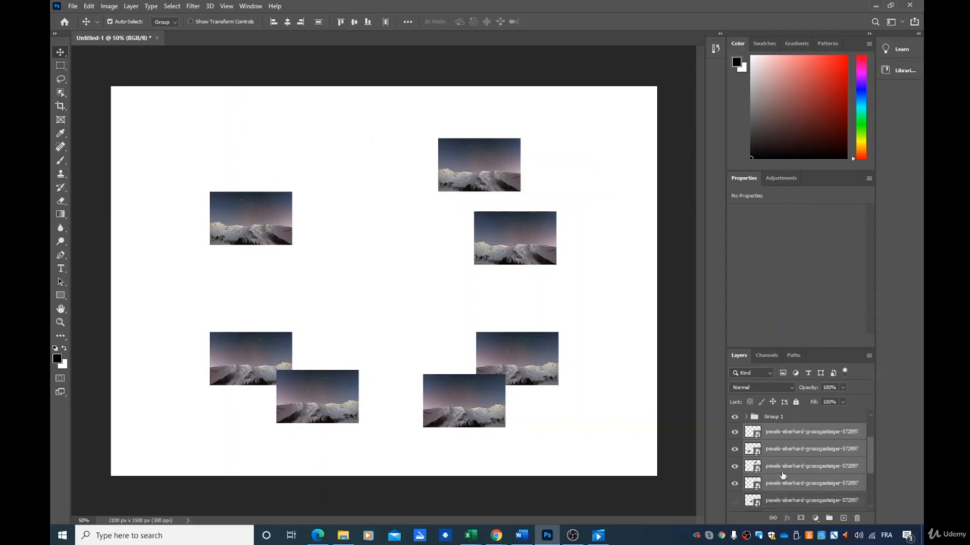
right_click(765, 446)
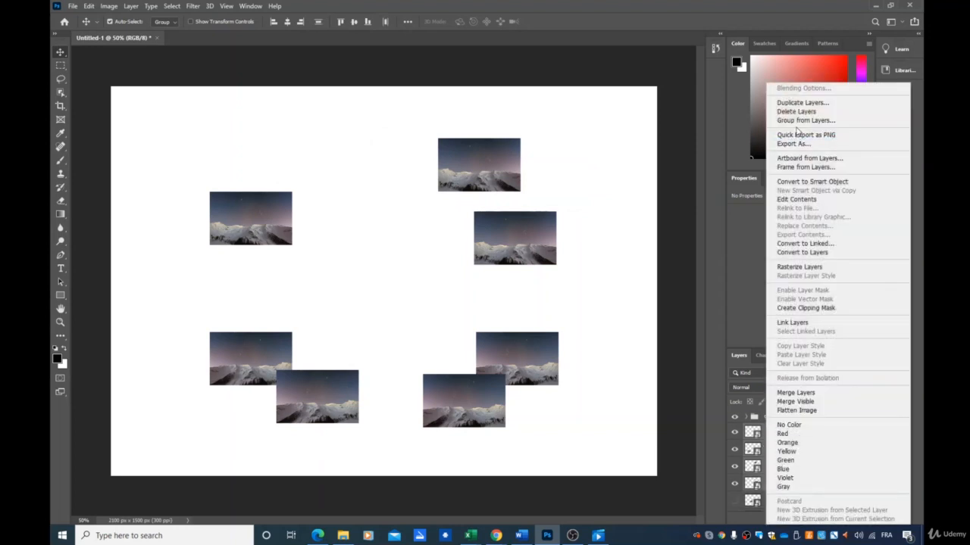
left_click(797, 122)
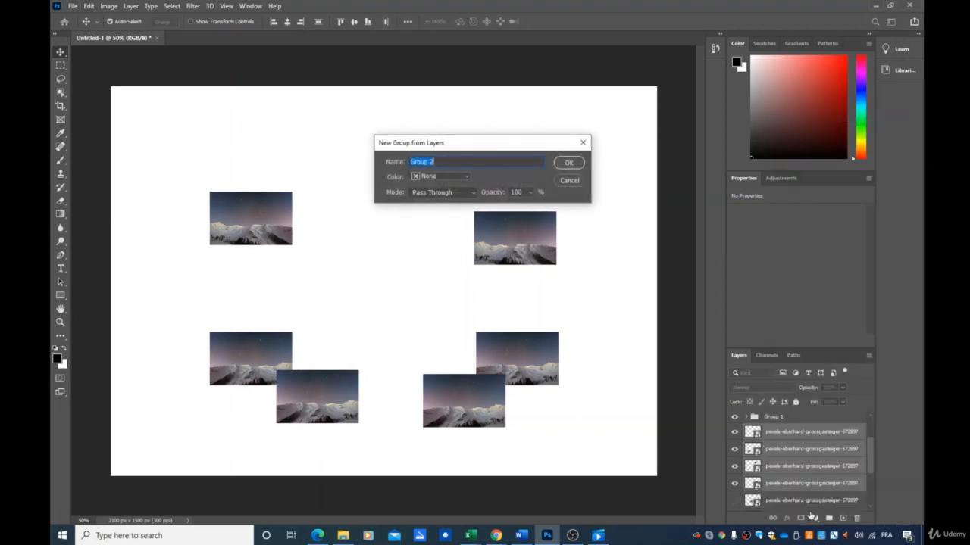
left_click(569, 160)
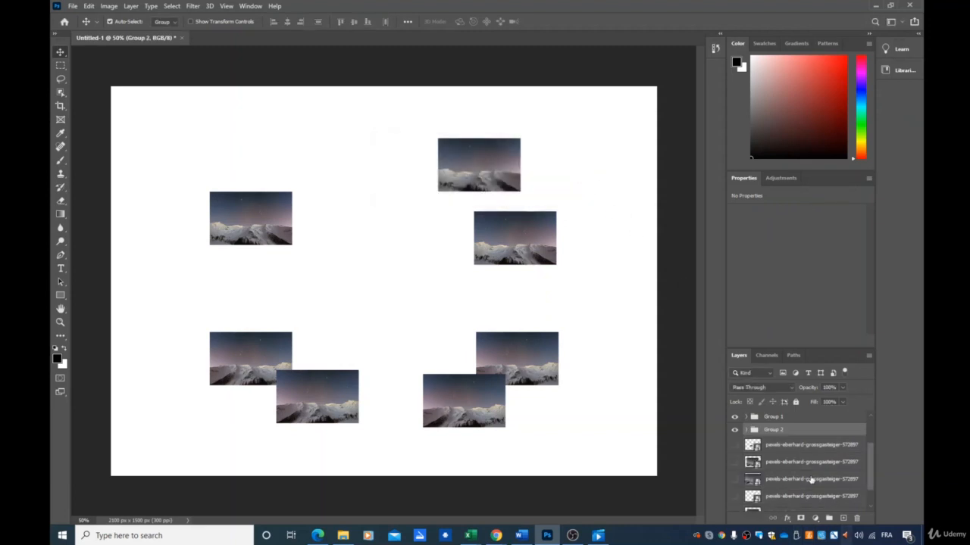
Select Group 1 and expand it to list the layers it contains.
scroll(811, 480, "up", 1)
left_click(752, 436)
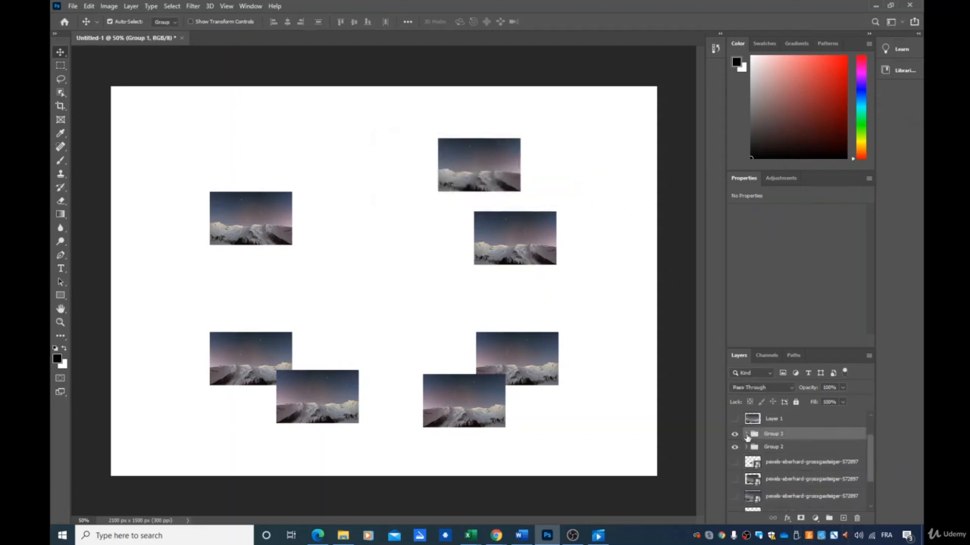
left_click(747, 434)
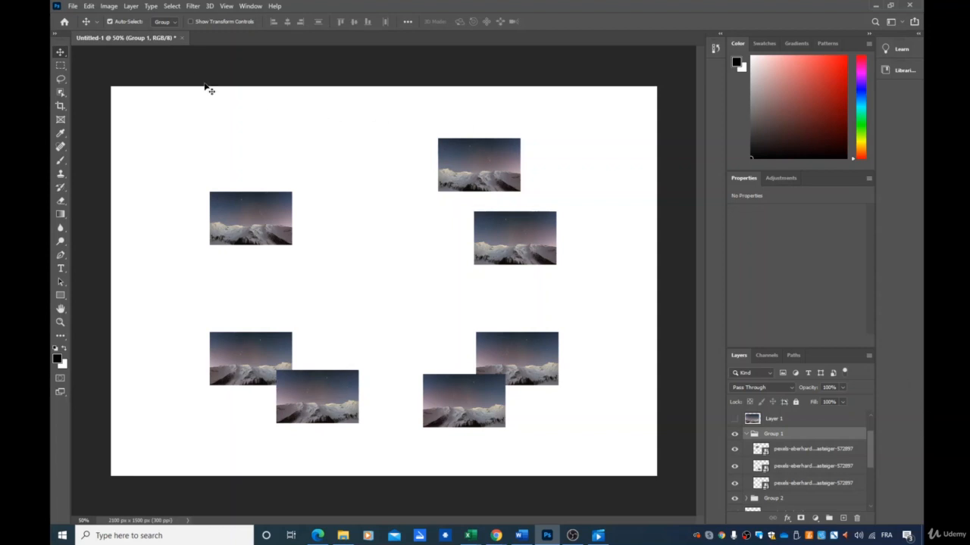
Set Auto-Select to Layer and reposition the three upper photos and the two lower-left photos individually on the canvas.
left_click(171, 27)
left_click(158, 39)
left_click(235, 224)
left_click_drag(235, 225, 288, 207)
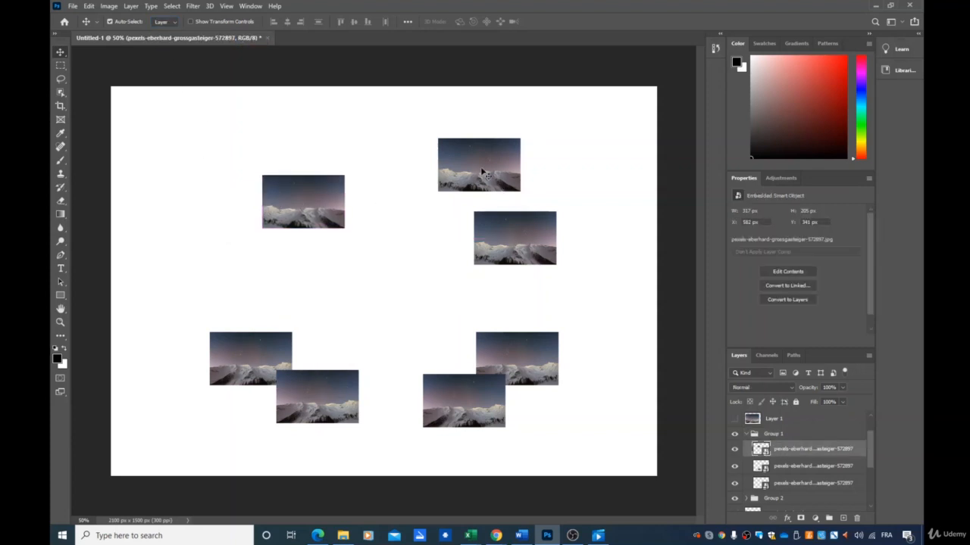
left_click_drag(484, 171, 510, 165)
left_click_drag(497, 251, 546, 252)
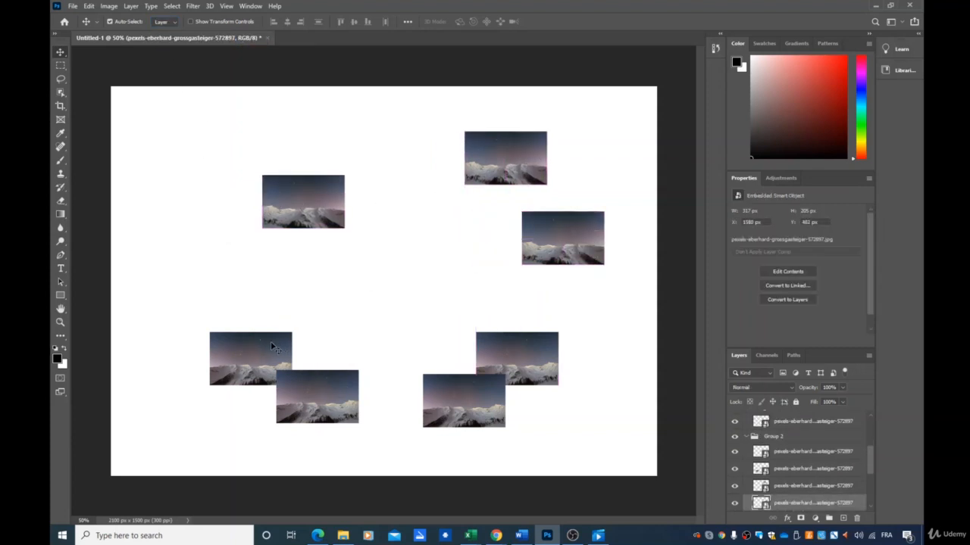
left_click_drag(276, 341, 200, 327)
left_click_drag(295, 391, 268, 400)
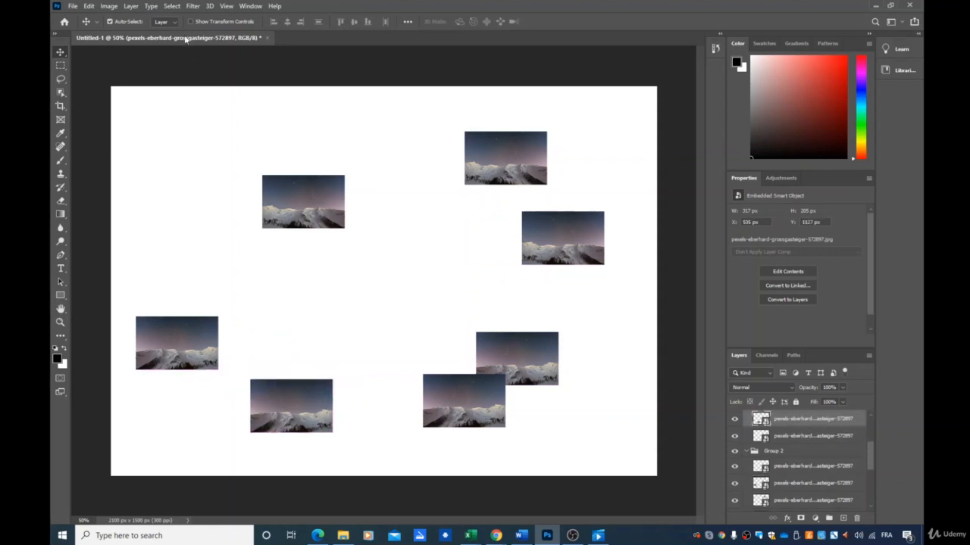
Set Auto-Select to Group and shift all of Group 1's photos together down and to the left.
left_click(173, 22)
left_click(168, 33)
left_click_drag(306, 199, 292, 156)
left_click_drag(290, 243, 257, 216)
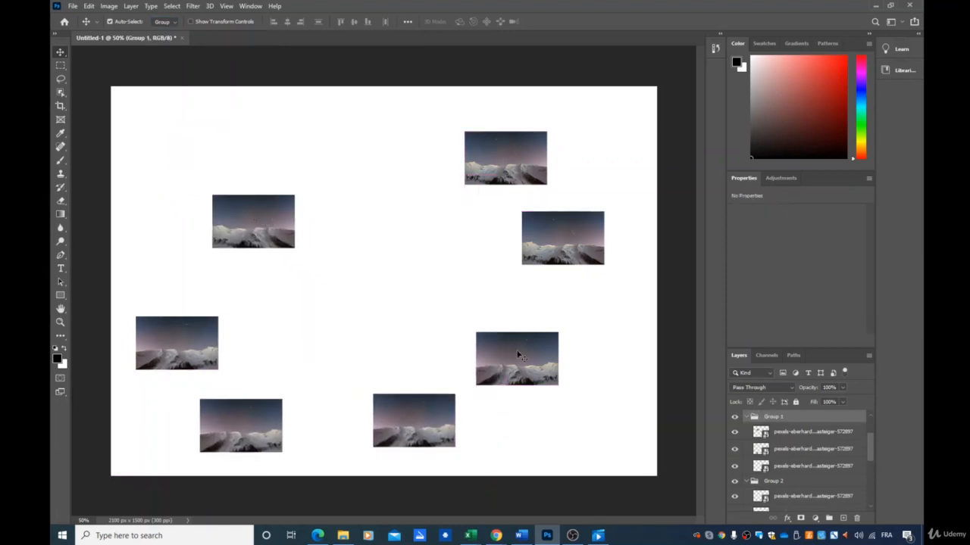
Reposition Group 2 and Group 1 in turn, moving each group's photos together as a block on the canvas.
left_click_drag(530, 371, 545, 334)
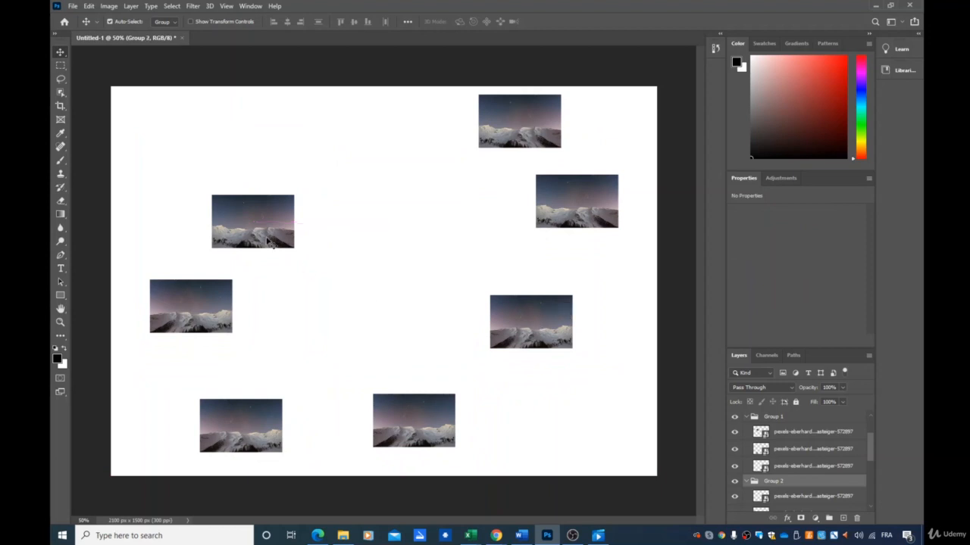
left_click_drag(268, 238, 267, 220)
left_click_drag(520, 314, 543, 314)
left_click_drag(215, 205, 244, 218)
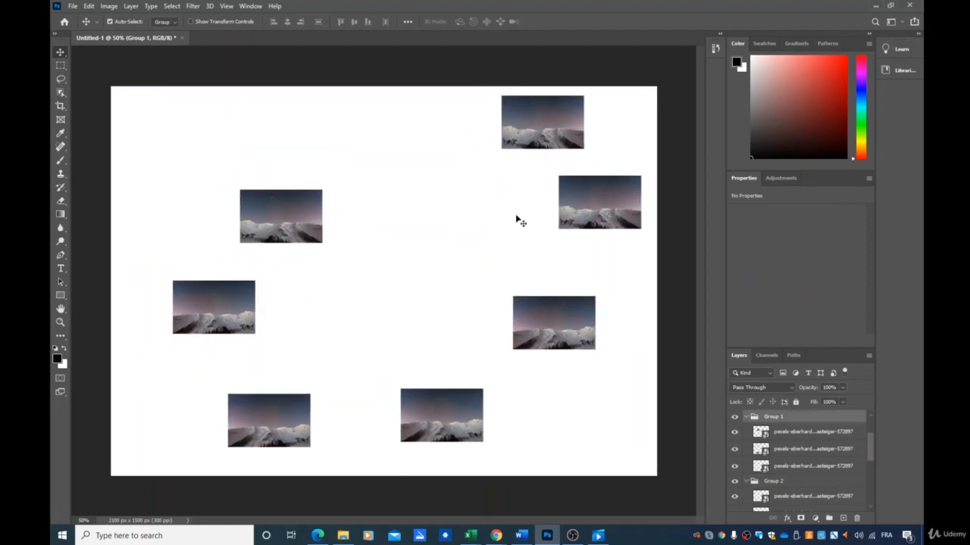
left_click_drag(573, 212, 515, 219)
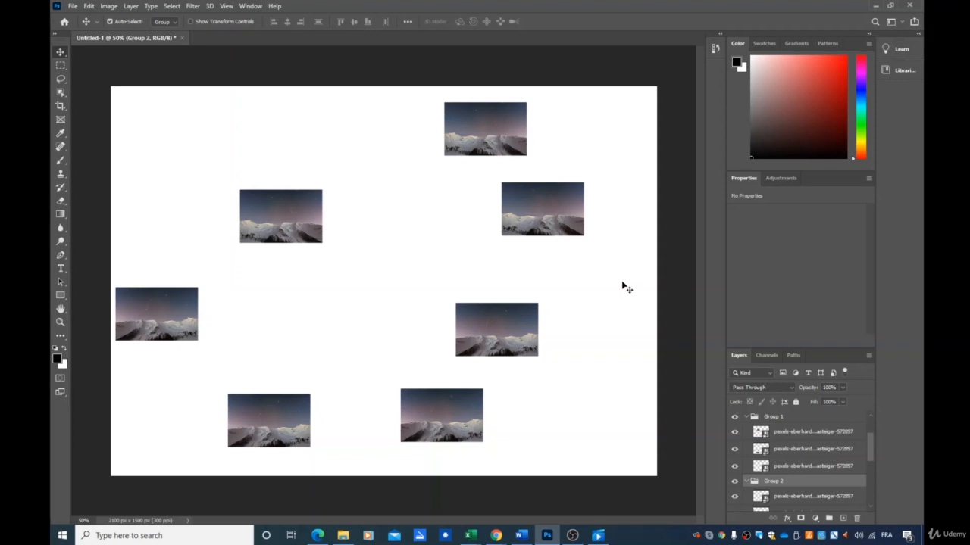
left_click_drag(501, 135, 535, 149)
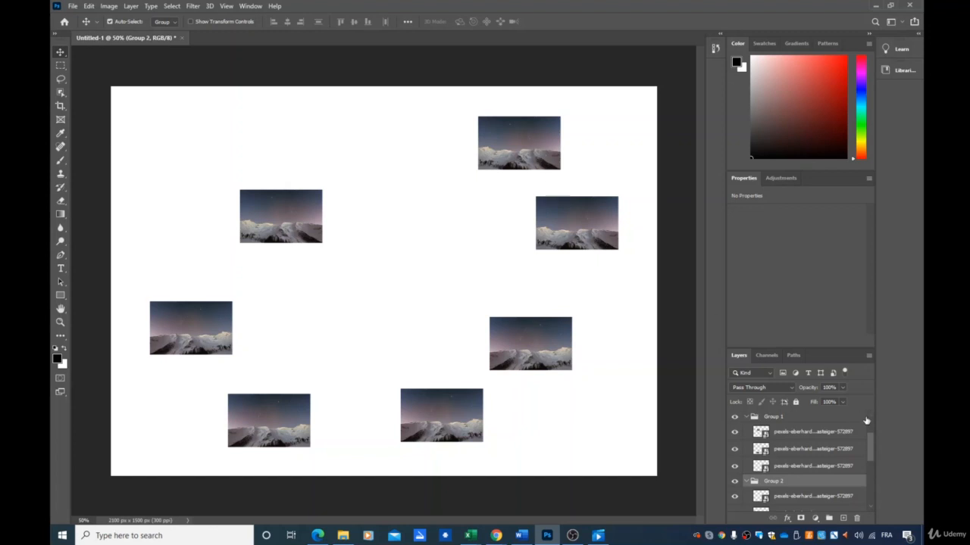
Nest Group 2 inside Group 1, and collapse and re-expand both groups in the layer list.
left_click_drag(748, 487, 785, 429)
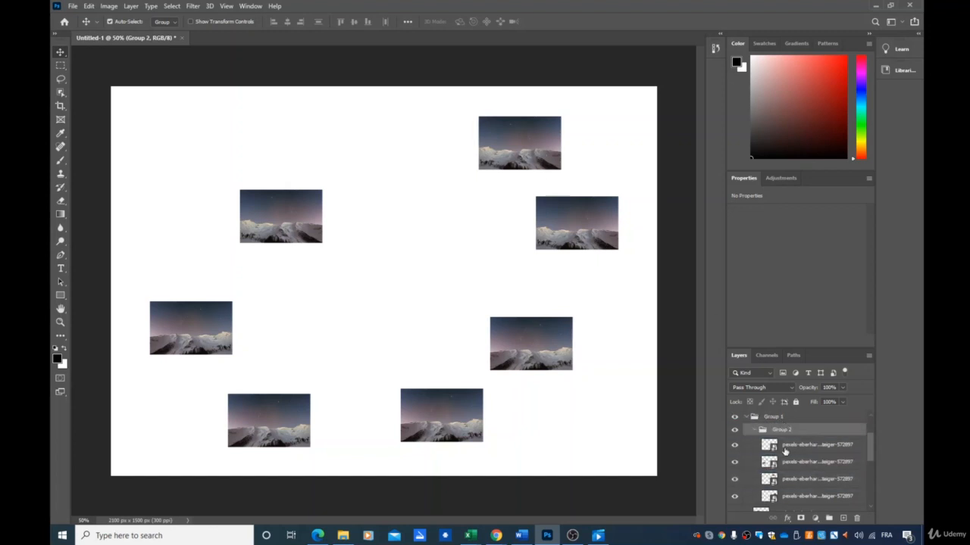
left_click(749, 419)
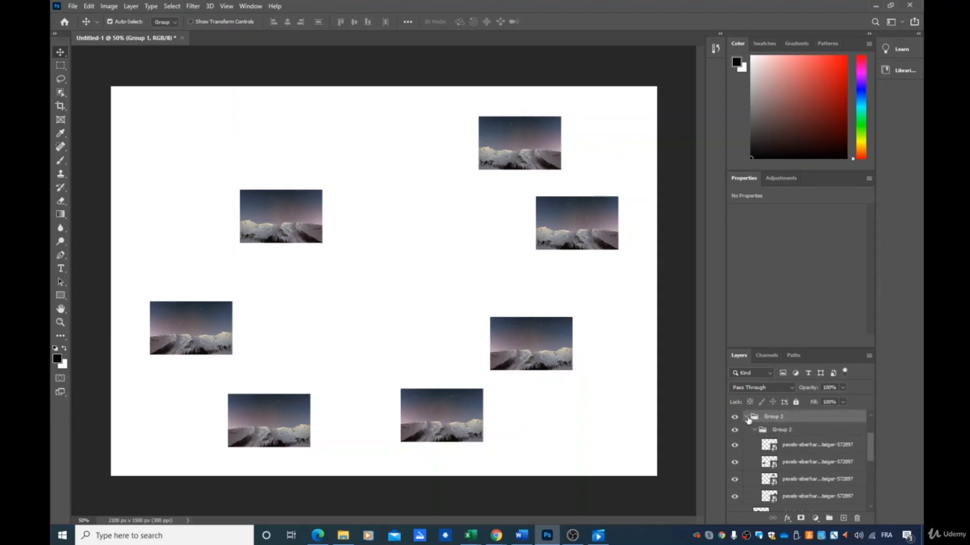
left_click(747, 418)
left_click(747, 419)
left_click(754, 431)
left_click(754, 431)
Try moving the nested groups together, and hide and show Group 1 and Group 2 in turn.
left_click_drag(477, 187, 428, 195)
mouse_move(519, 167)
left_mouse_down()
mouse_move(405, 165)
mouse_move(530, 166)
mouse_move(518, 167)
left_mouse_up()
left_click(734, 418)
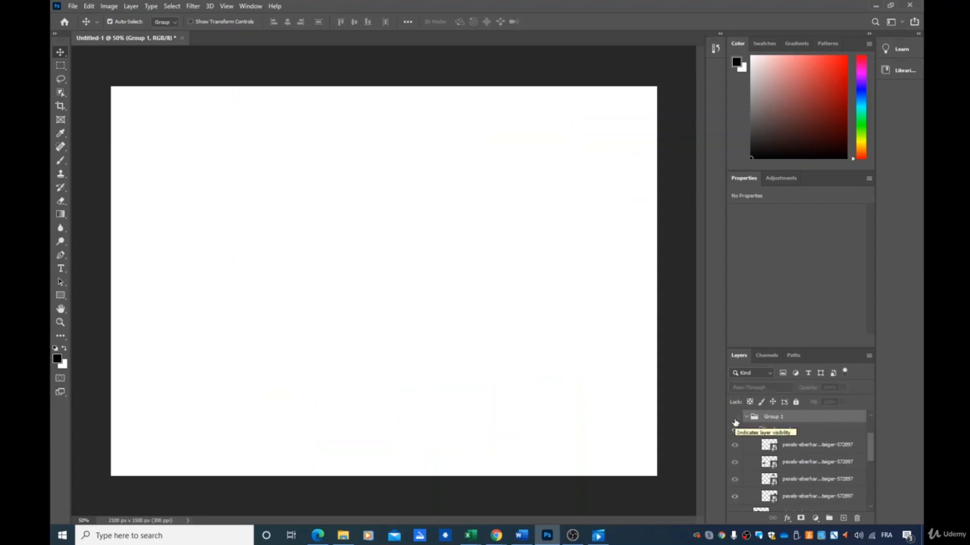
left_click(734, 417)
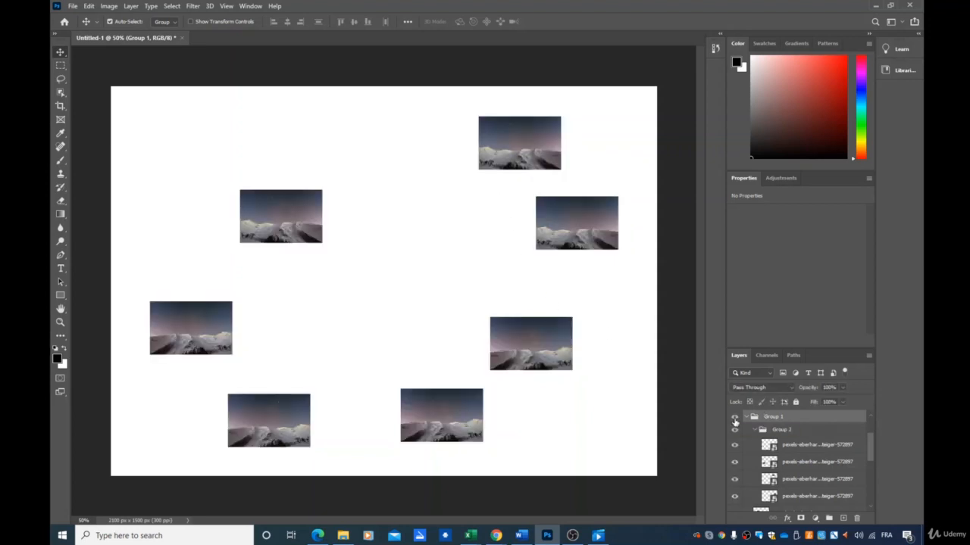
left_click(734, 429)
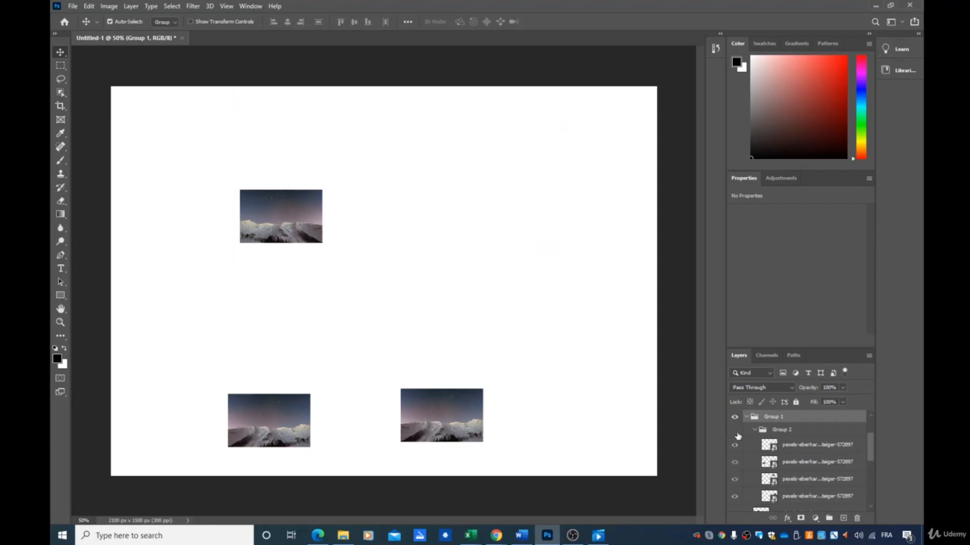
left_click(735, 431)
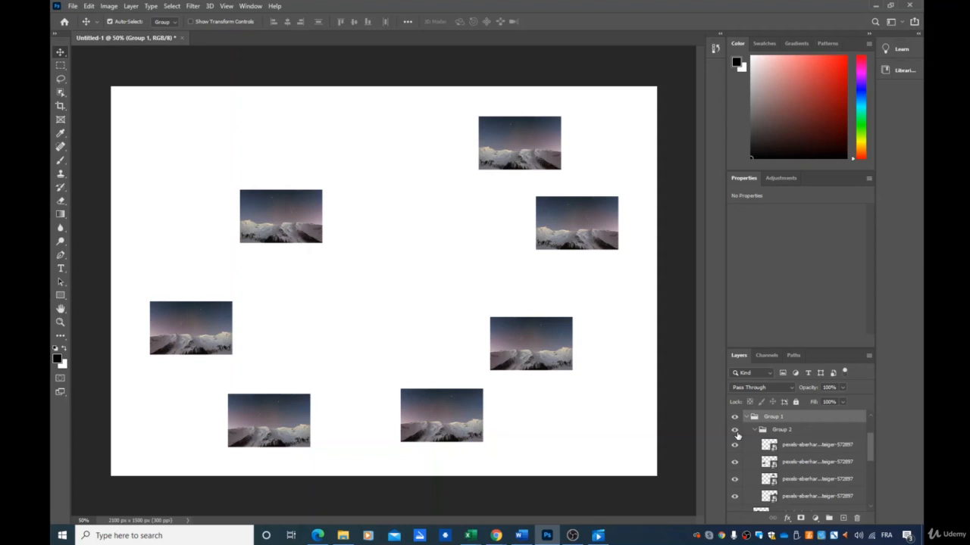
Ungroup the nested Group 2 so that its four photo layers sit directly in Group 1.
right_click(784, 433)
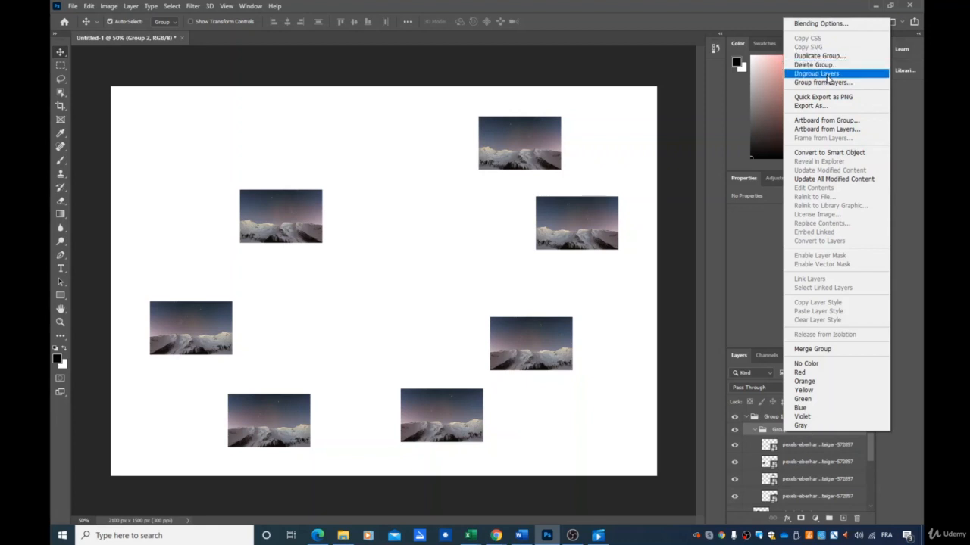
left_click(825, 75)
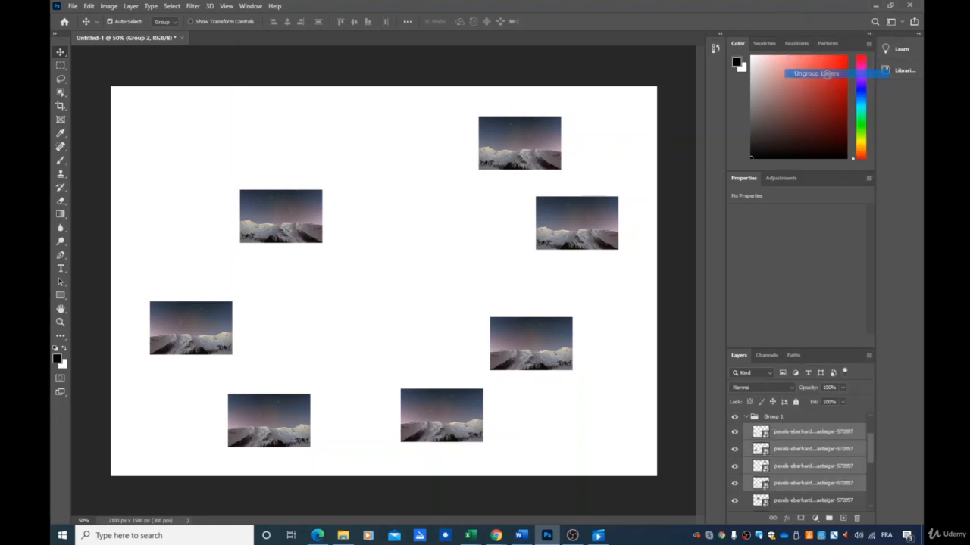
Select the first photo layer in Group 1, and hide and show the whole group to check its contents.
left_click(768, 419)
left_click(811, 436)
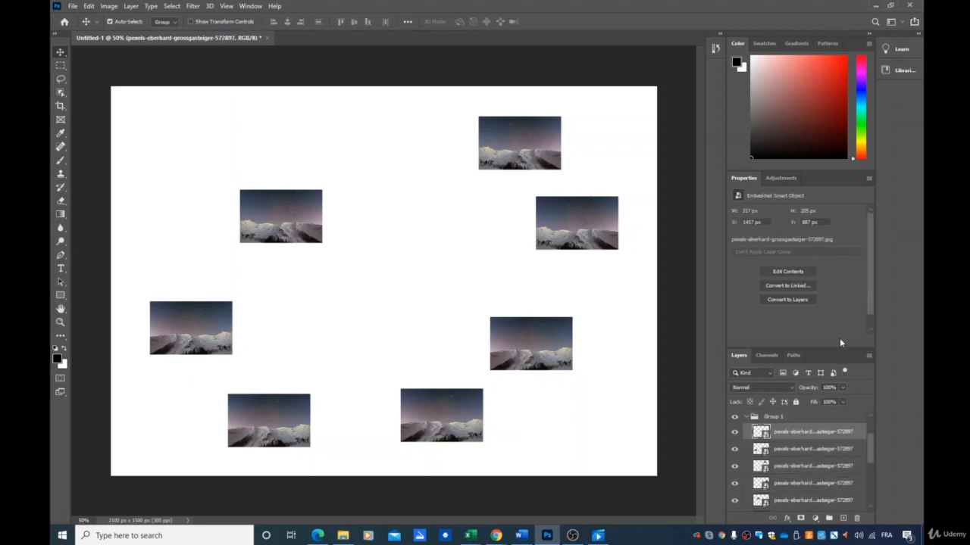
left_click(734, 416)
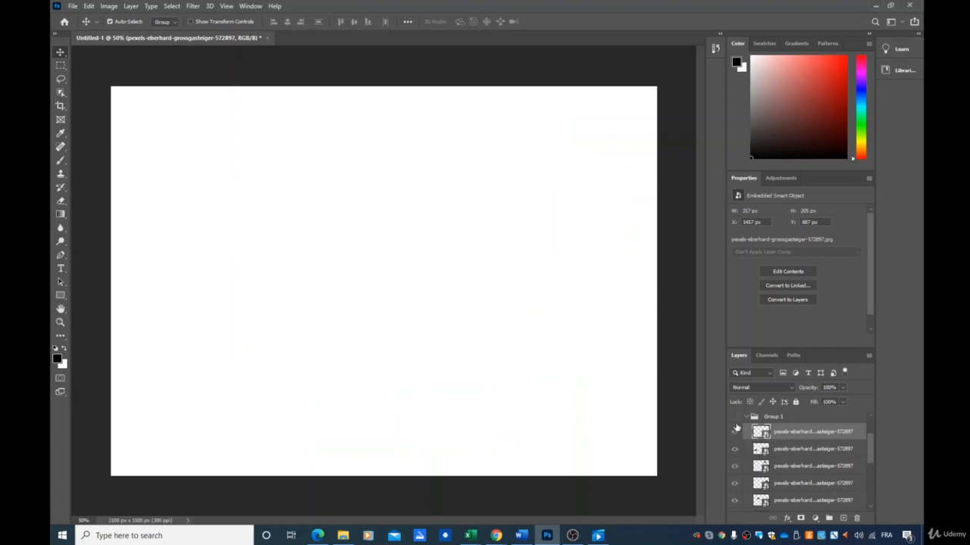
left_click(734, 416)
Ungroup Group 1 so that its photos become separate layers outside any group.
left_click(767, 419)
right_click(767, 418)
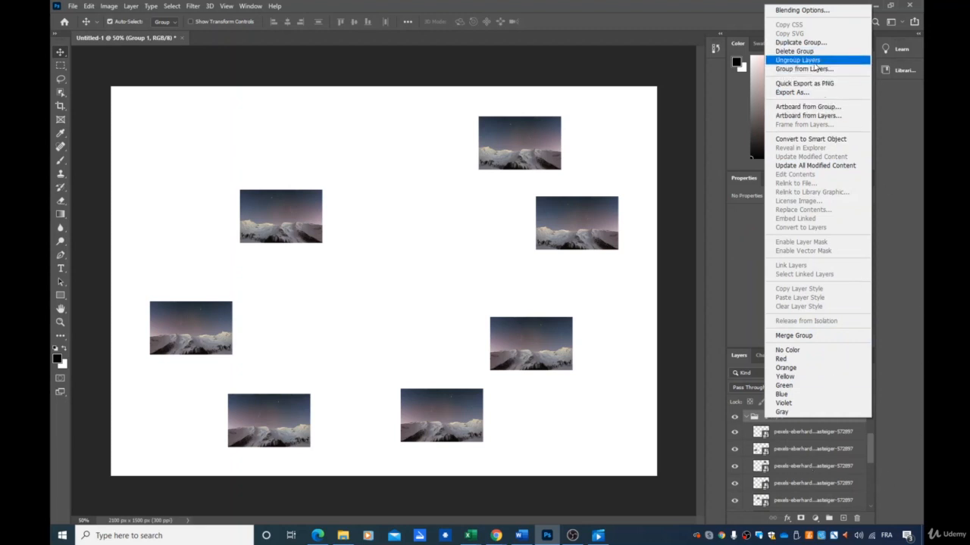
left_click(810, 64)
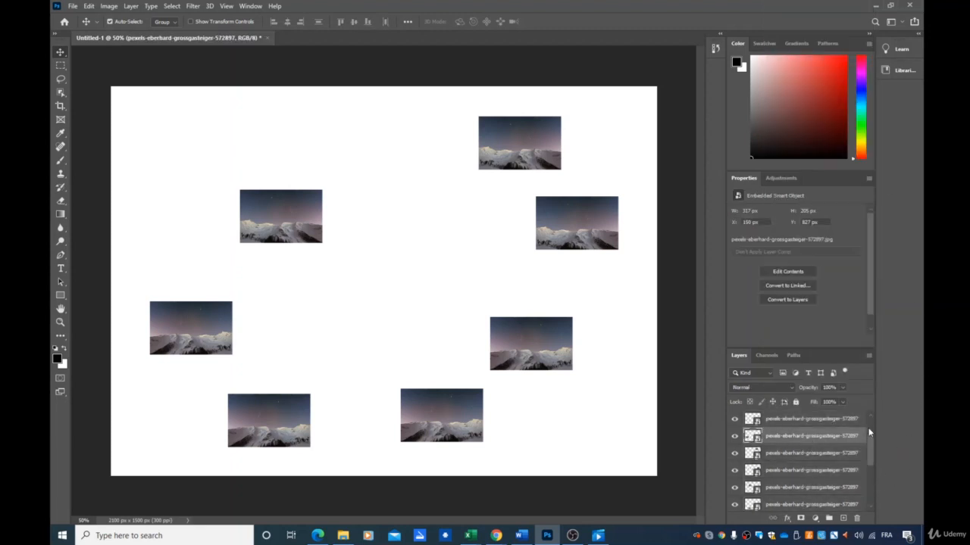
Hide every photo layer except the two photos along the lower part of the canvas.
left_click(734, 419)
left_click(734, 436)
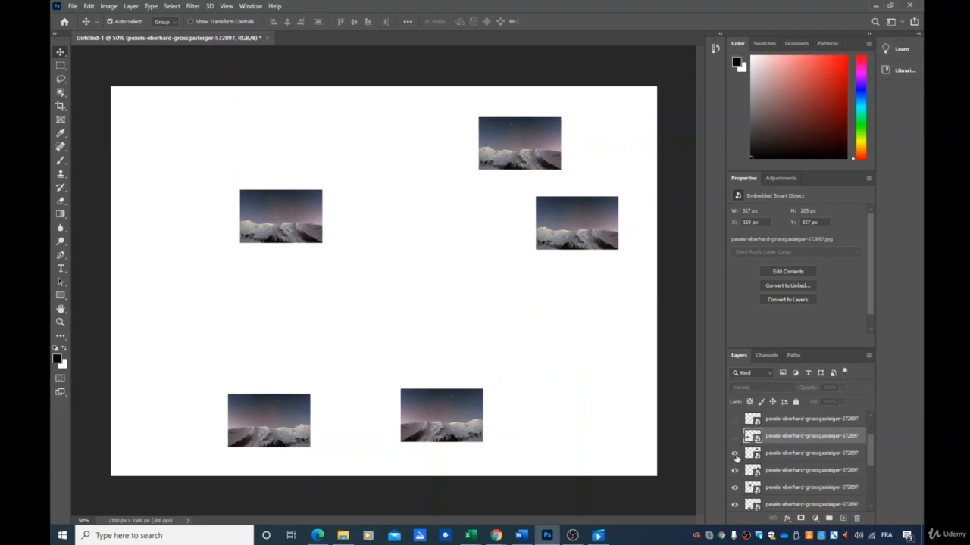
left_click(734, 453)
left_click(734, 471)
left_click(734, 487)
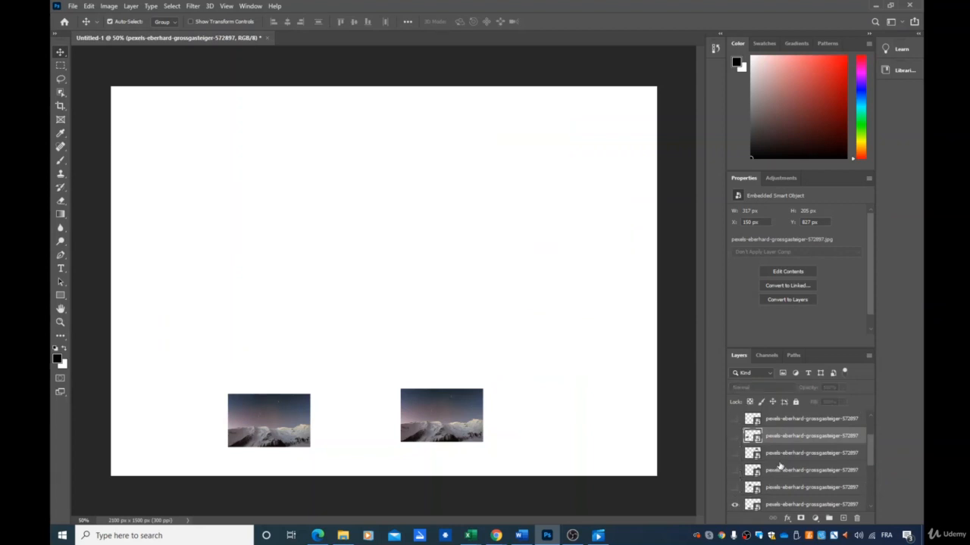
Move the two visible photos up toward the middle of the canvas and place them edge to edge.
scroll(837, 451, "down", 1)
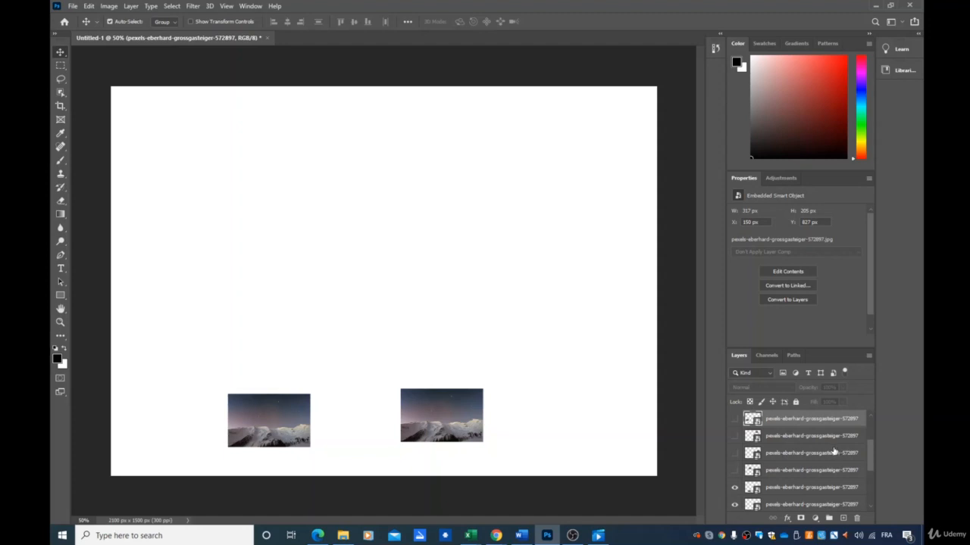
scroll(834, 452, "down", 1)
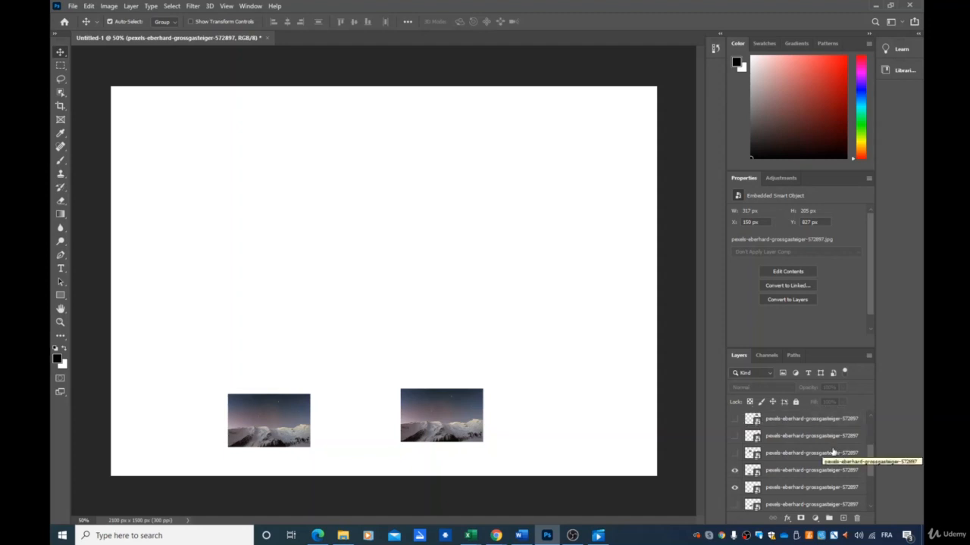
left_click_drag(277, 416, 316, 250)
left_click_drag(411, 399, 372, 254)
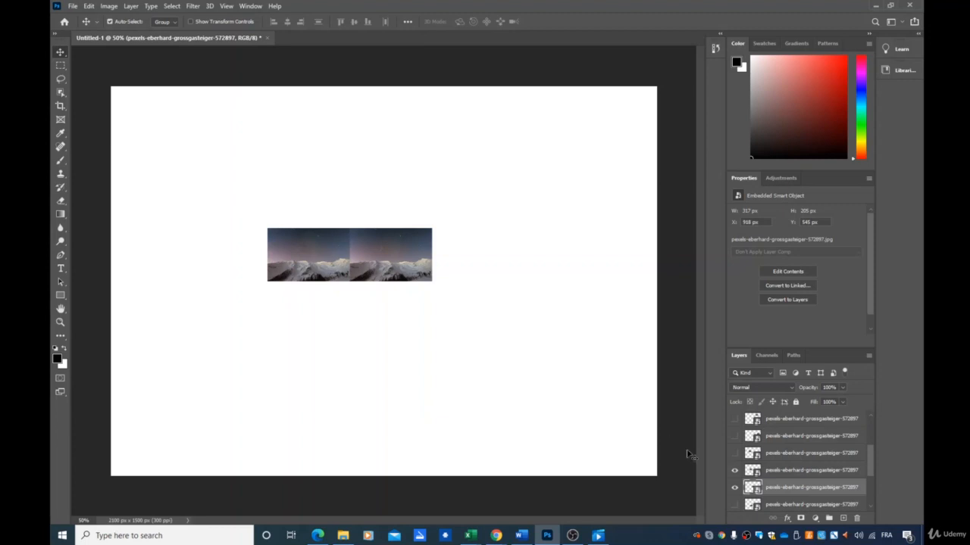
Link the layers of the two adjoining photos and move the linked pair slightly up and to the right.
left_click(808, 472)
left_click(792, 488, "shift")
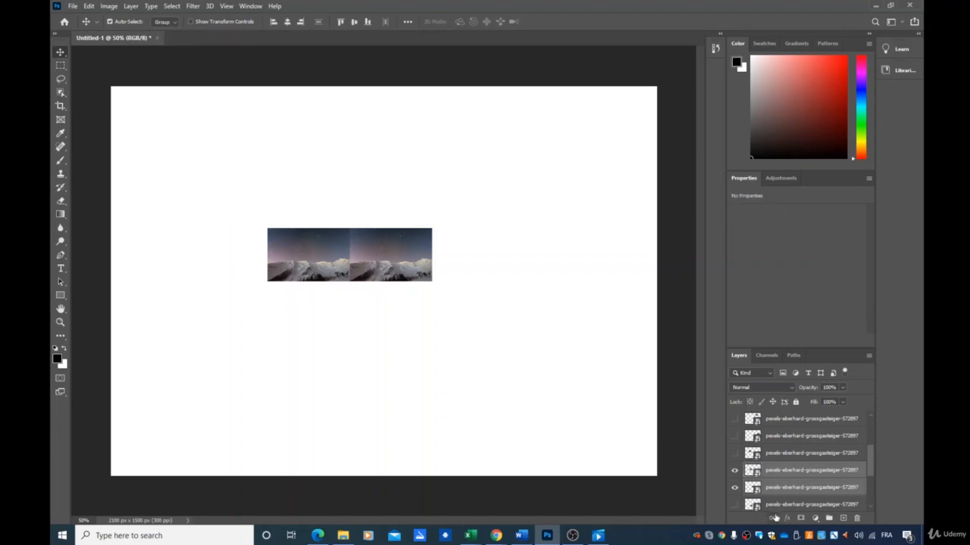
left_click(773, 519)
mouse_move(361, 263)
left_mouse_down()
mouse_move(371, 263)
mouse_move(402, 202)
mouse_move(365, 251)
left_mouse_up()
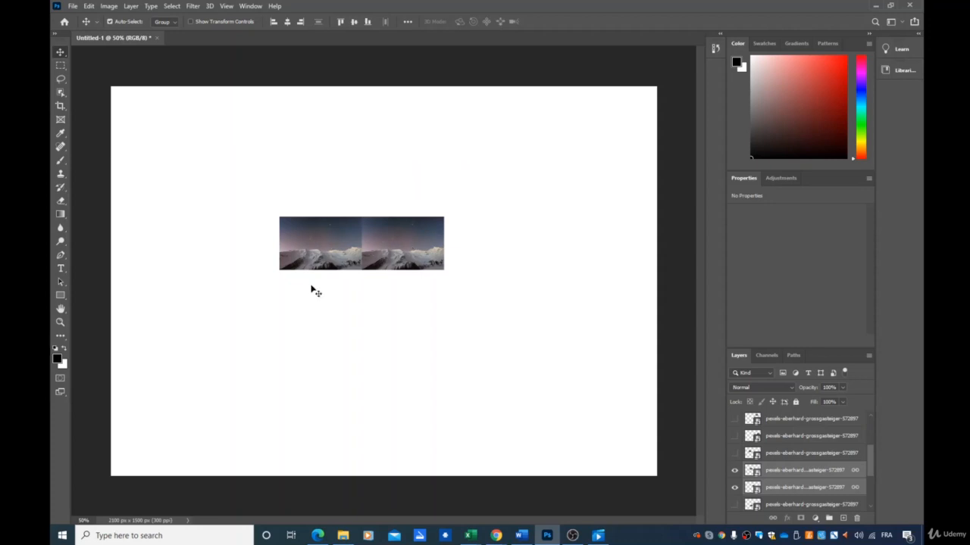
Set the Move tool's Auto-Select option to Layer and move the linked photo pair down the canvas.
left_click(174, 23)
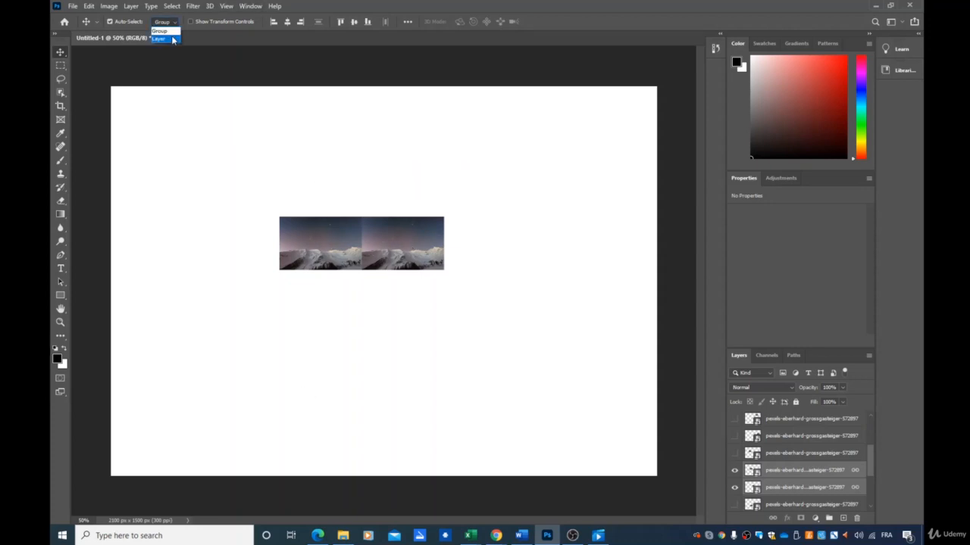
left_click(162, 40)
left_click_drag(349, 243, 312, 295)
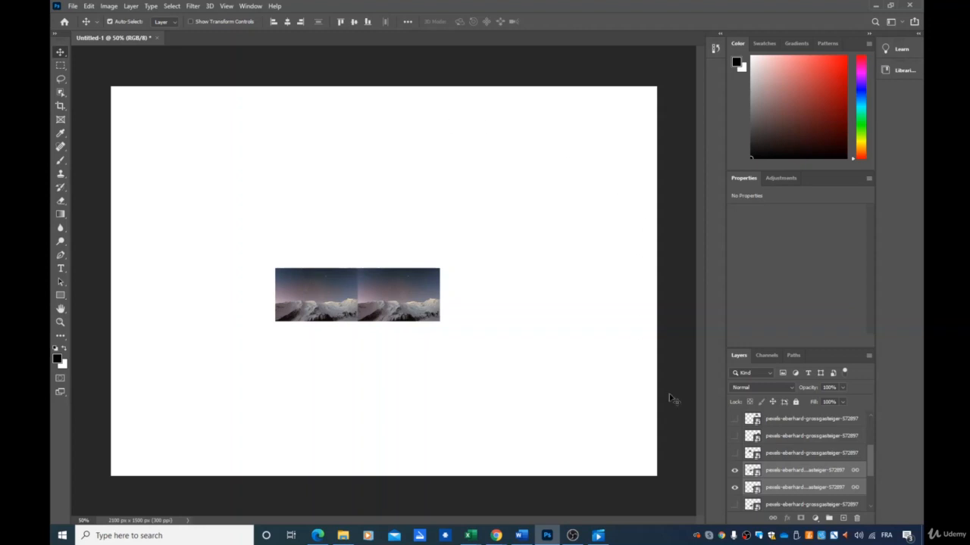
Unlink the two adjoining photo layers and merge them into a single layer.
left_click(773, 519)
right_click(788, 472)
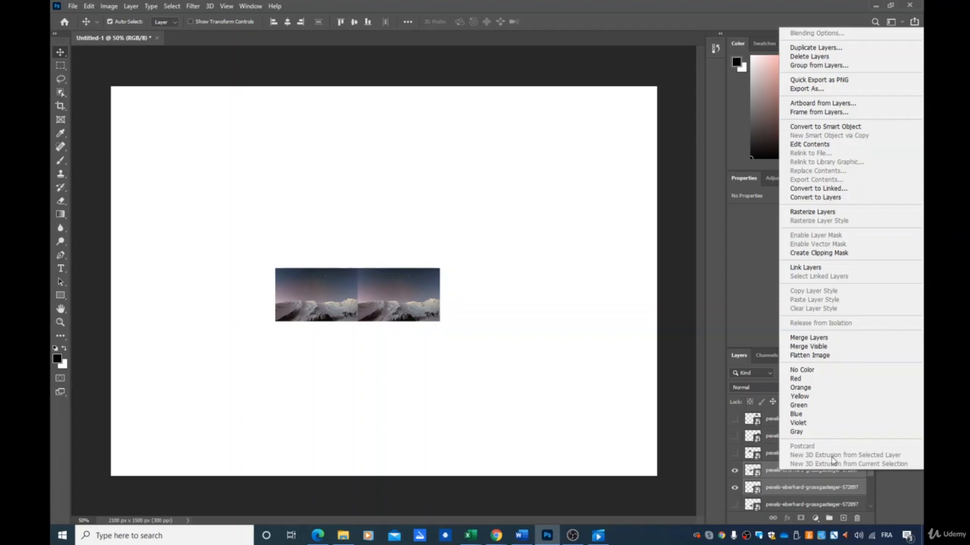
left_click(819, 341)
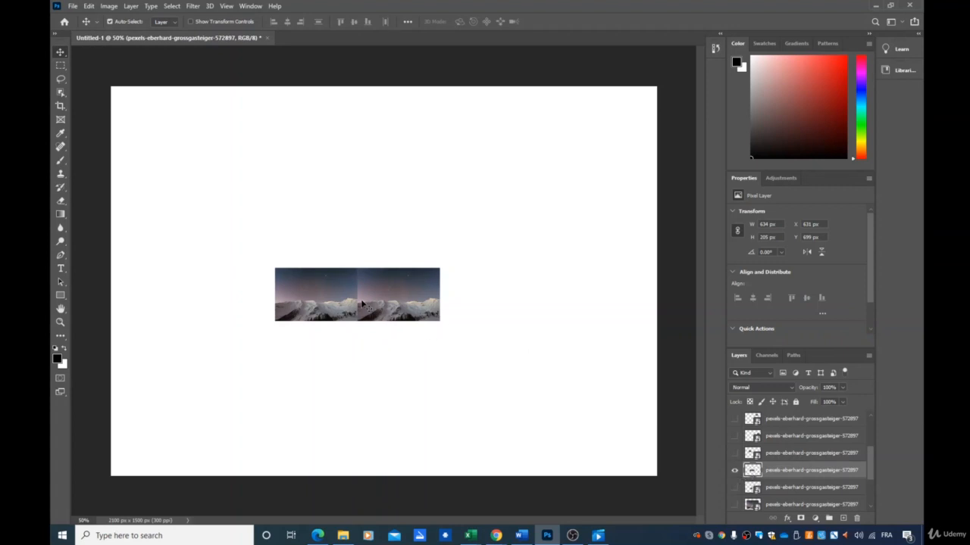
Hide and show the merged photo layer, and move it to the horizontal centre of the canvas.
mouse_move(386, 291)
left_mouse_down()
mouse_move(424, 290)
mouse_move(447, 213)
mouse_move(376, 278)
left_mouse_up()
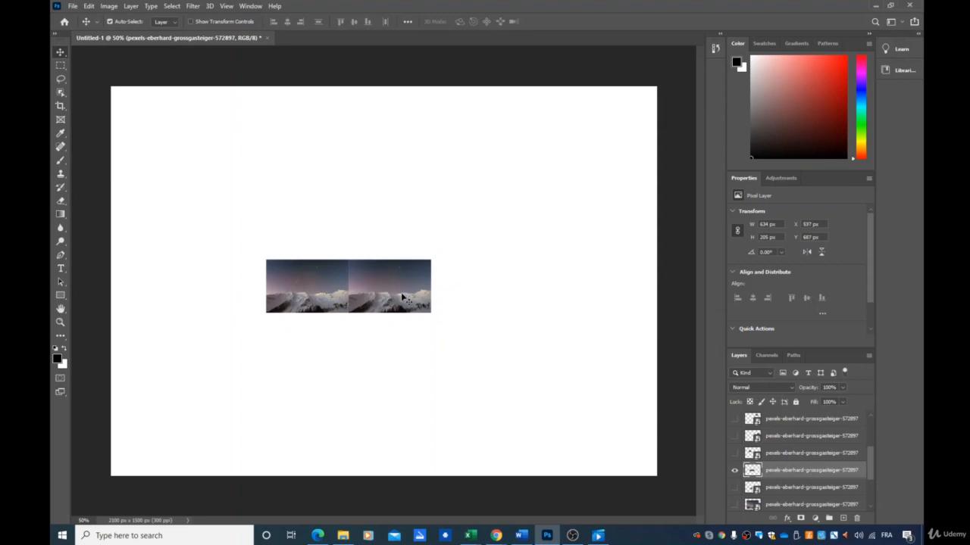
left_click(735, 472)
left_click(733, 472)
left_click(733, 471)
left_click(733, 471)
left_click_drag(343, 295, 381, 273)
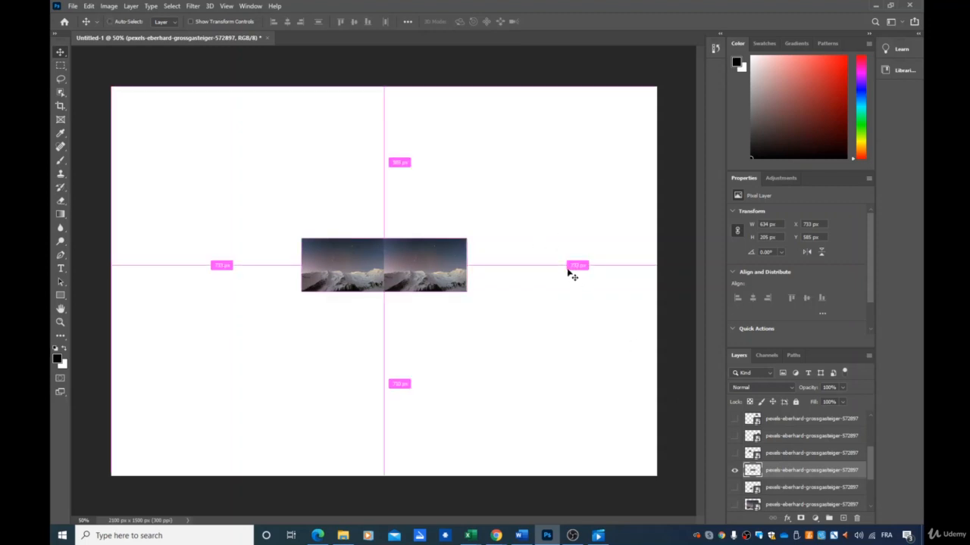
Scale the merged photo to about 138% with Free Transform and place it at about X 451 px, Y 327 px.
key("ctrl+t")
left_click_drag(468, 292, 624, 462)
left_click_drag(528, 327, 364, 187)
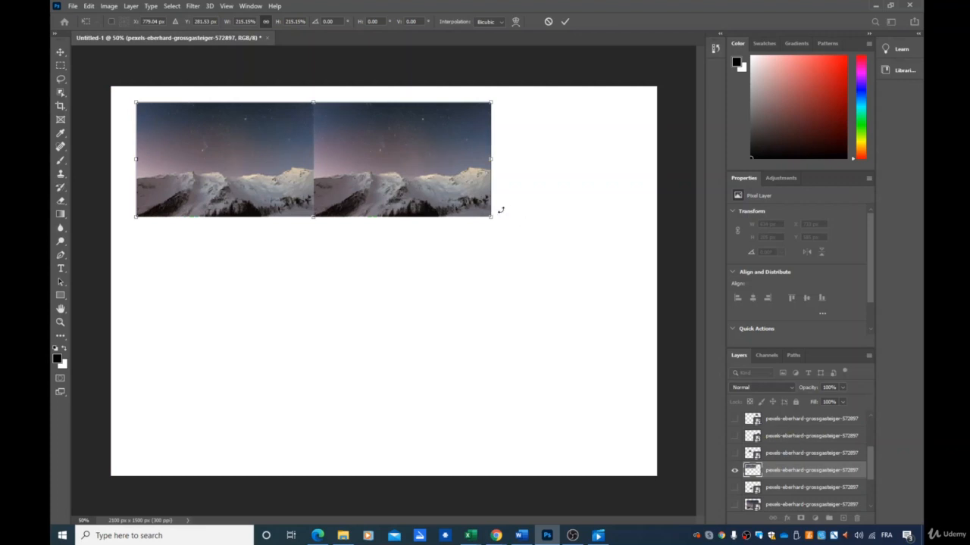
left_click_drag(491, 217, 628, 393)
left_click_drag(392, 154, 371, 223)
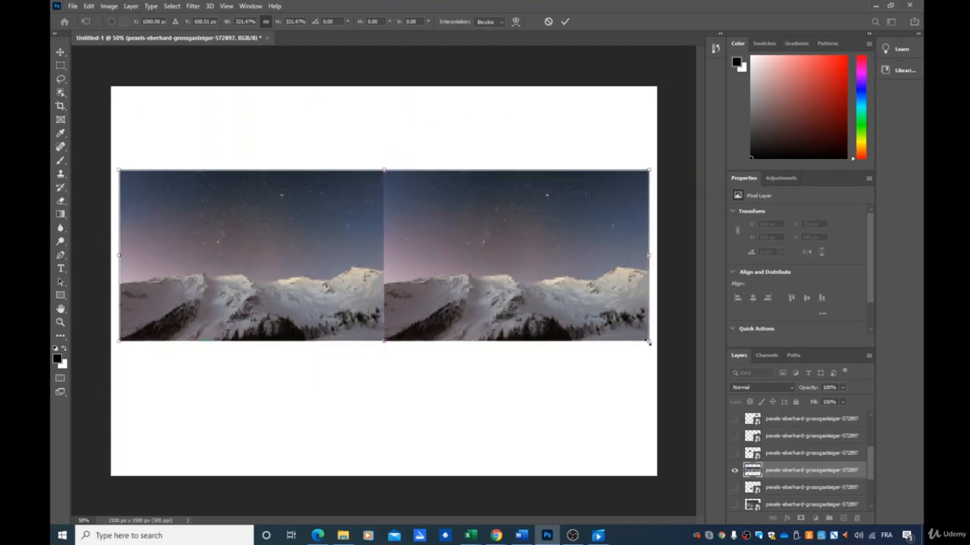
left_click_drag(650, 341, 397, 186)
left_click_drag(315, 201, 423, 199)
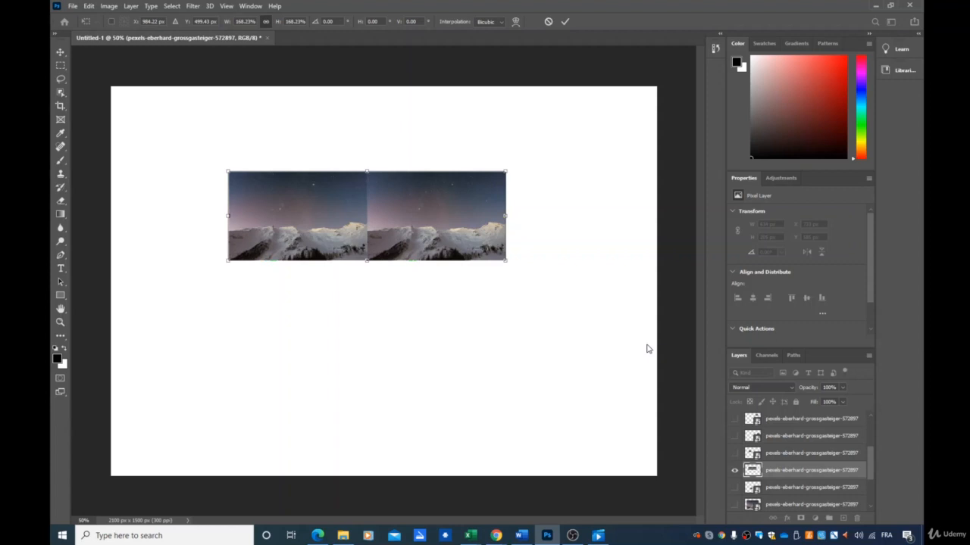
left_click_drag(506, 260, 456, 243)
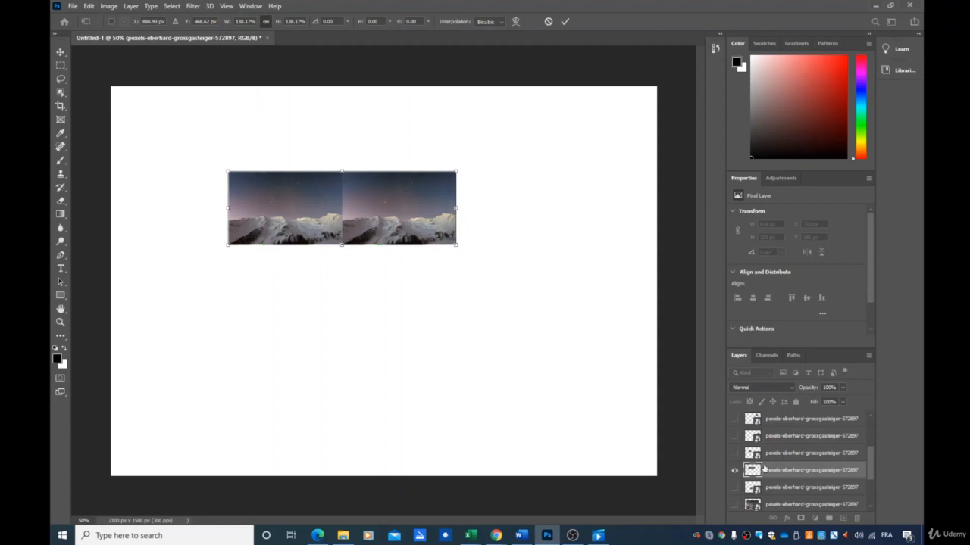
key("Return")
Show two hidden photo layers and place them edge to edge below the merged photo, flush with its right edge.
left_click(734, 418)
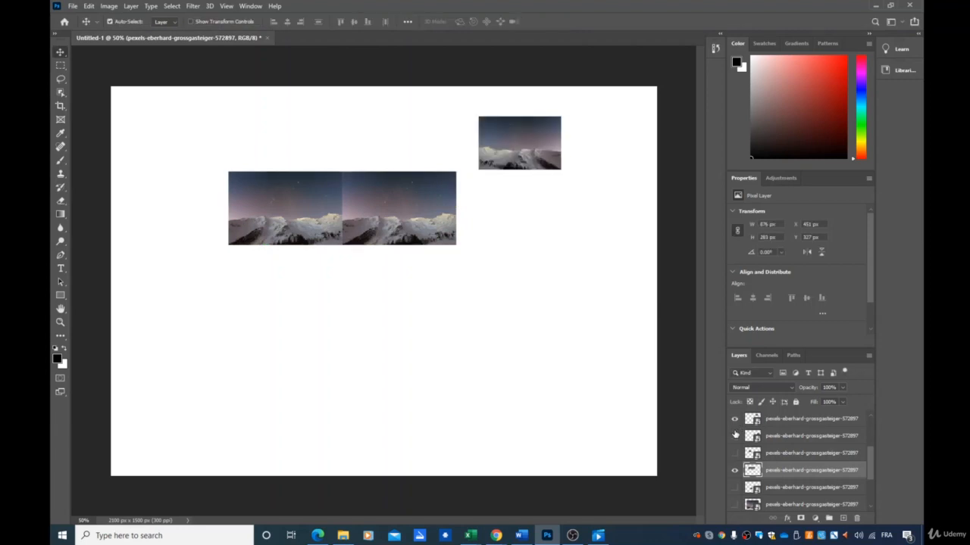
left_click(734, 435)
left_click_drag(530, 154, 343, 310)
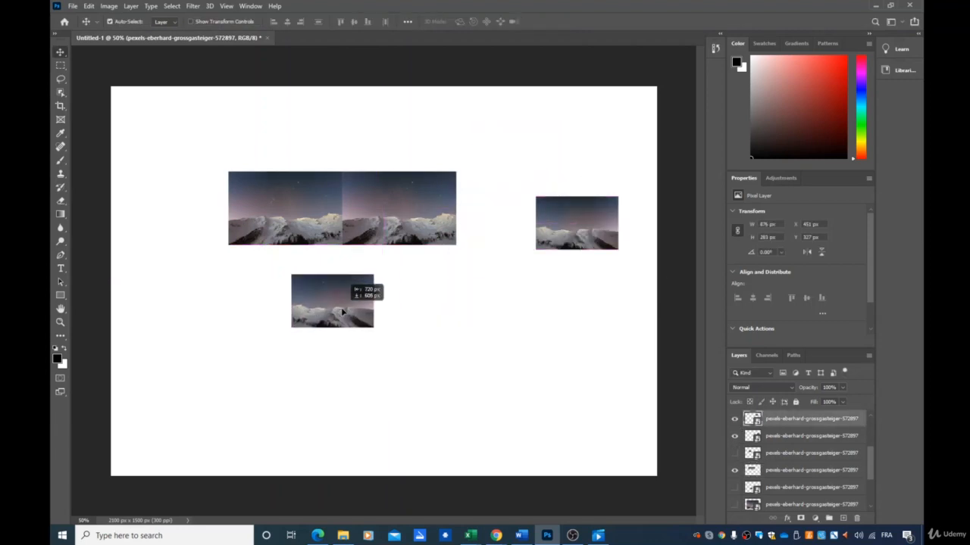
left_click_drag(590, 234, 428, 312)
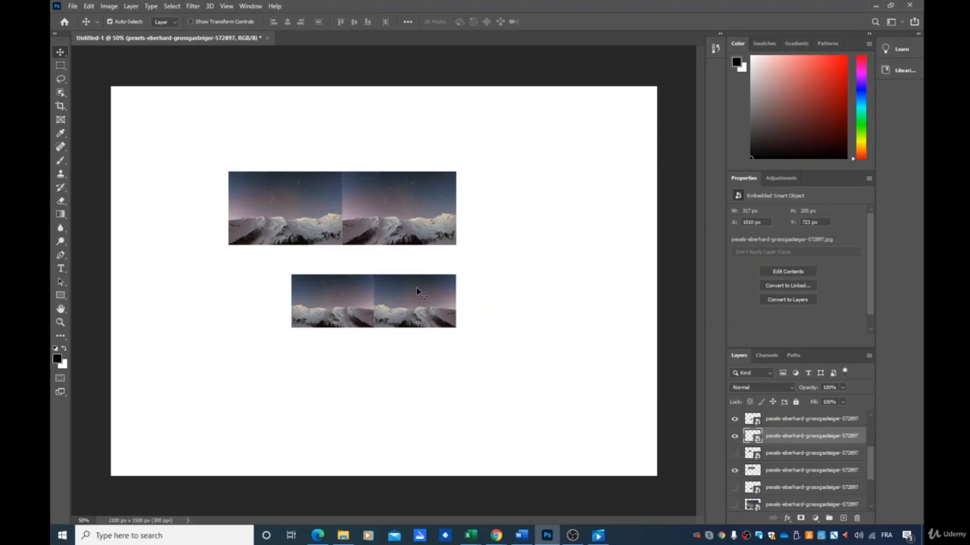
mouse_move(331, 307)
left_mouse_down()
mouse_move(286, 305)
mouse_move(330, 304)
left_mouse_up()
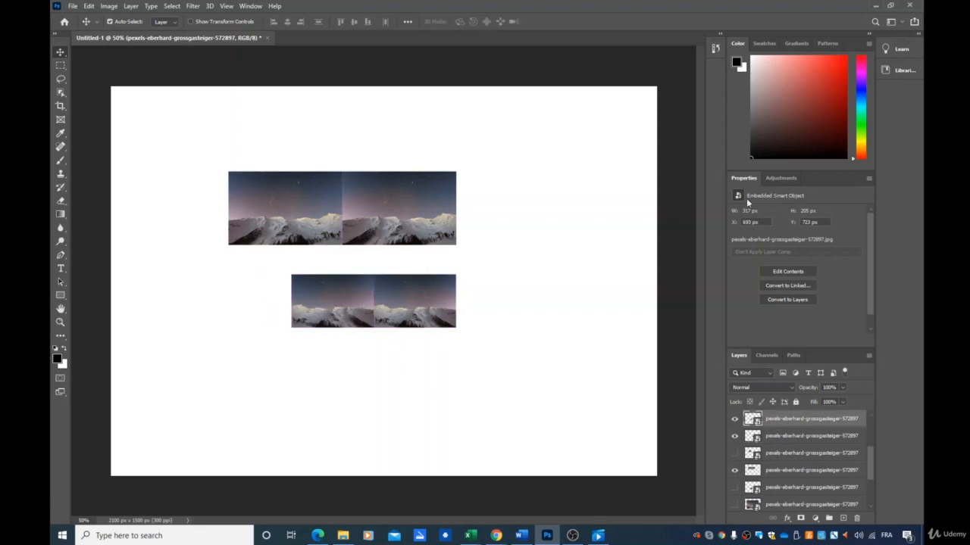